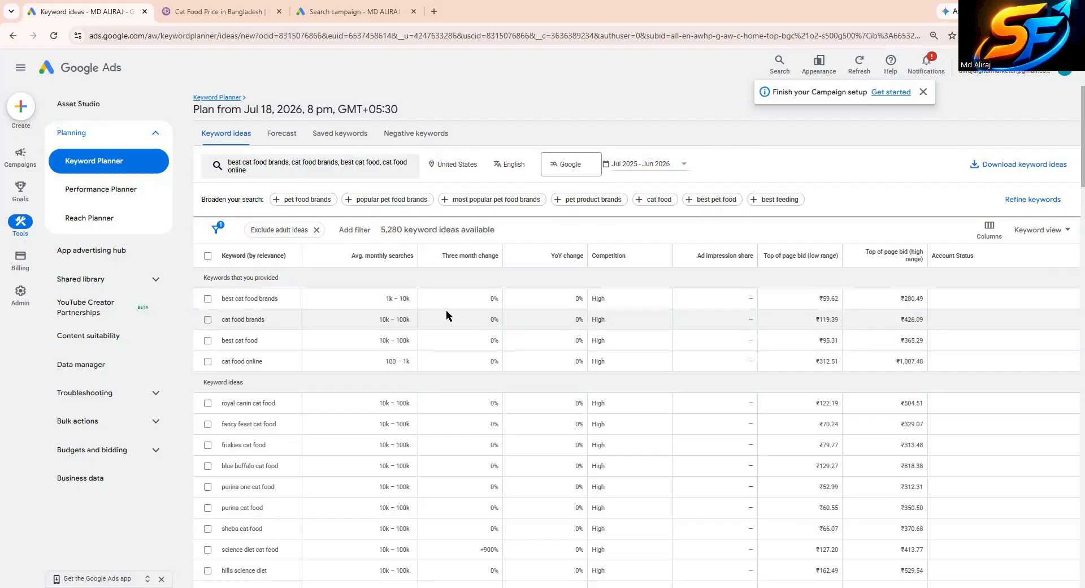
Set the keyword ideas table to show 500 rows per page.
{"action": "scroll", "coordinate": [436, 308], "scroll_direction": "down", "scroll_amount": 1}
{"action": "mouse_move", "coordinate": [366, 236]}
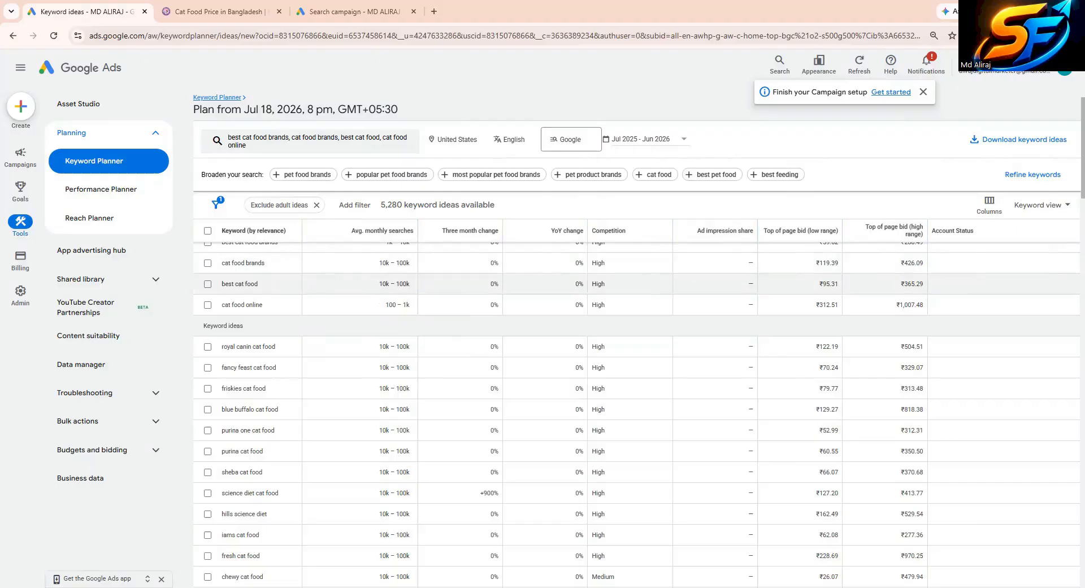
{"action": "mouse_move", "coordinate": [556, 236]}
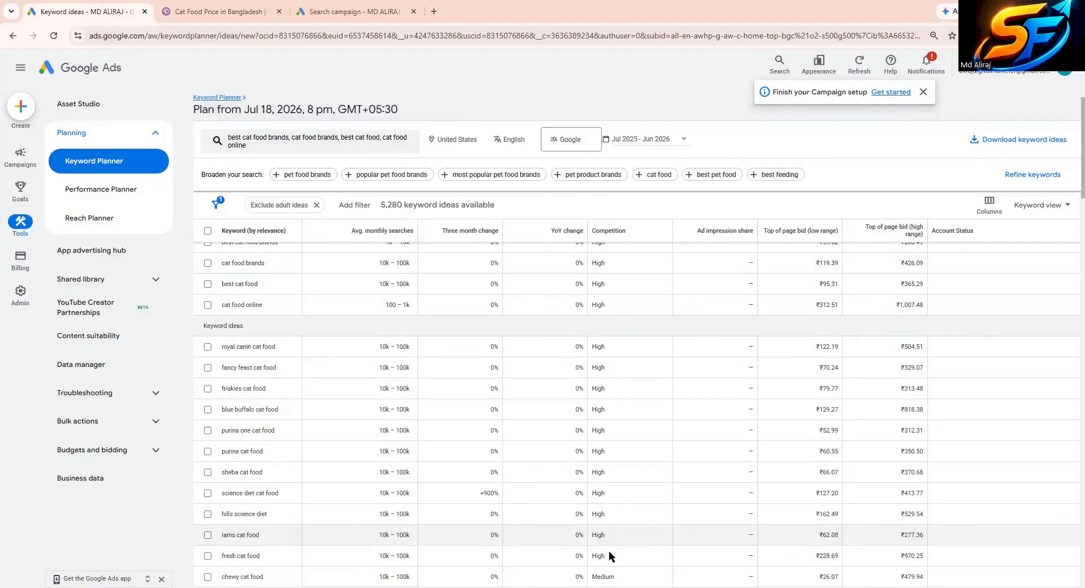
{"action": "scroll", "coordinate": [615, 520], "scroll_direction": "down", "scroll_amount": 2}
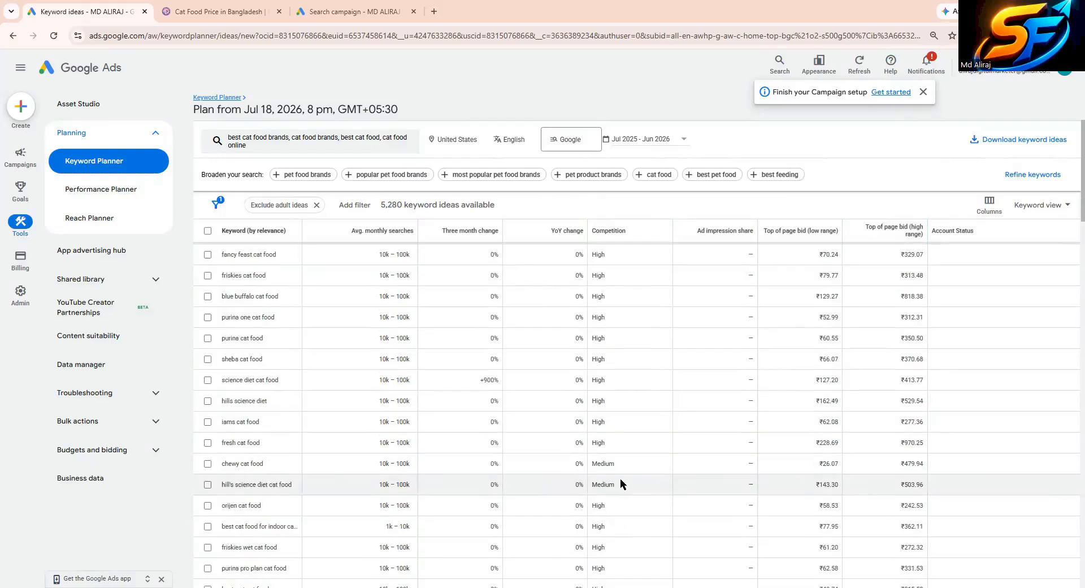
{"action": "scroll", "coordinate": [611, 486], "scroll_direction": "down", "scroll_amount": 9}
{"action": "scroll", "coordinate": [633, 327], "scroll_direction": "down", "scroll_amount": 10}
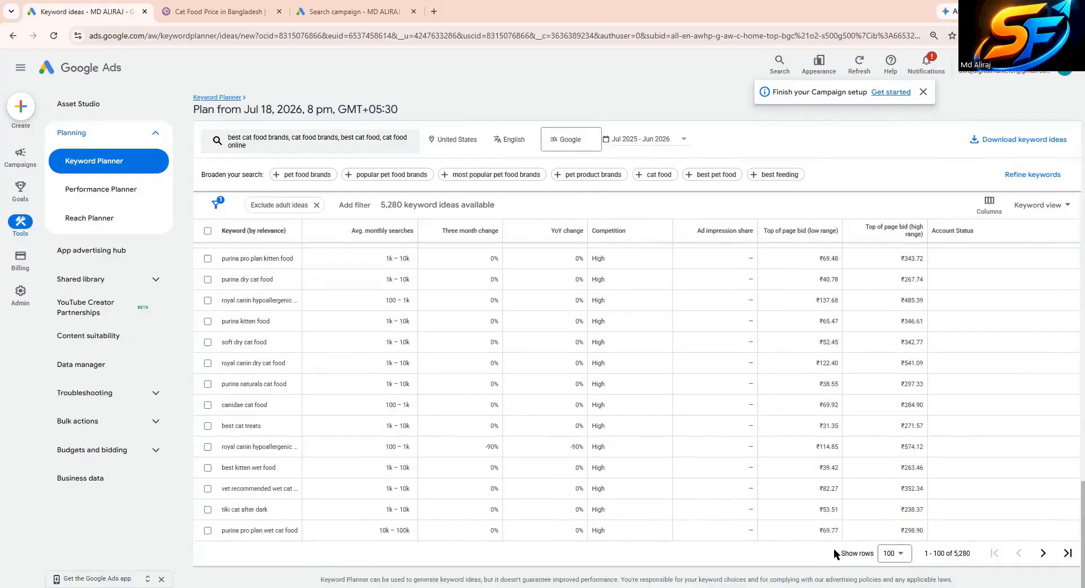
{"action": "left_click", "coordinate": [903, 558]}
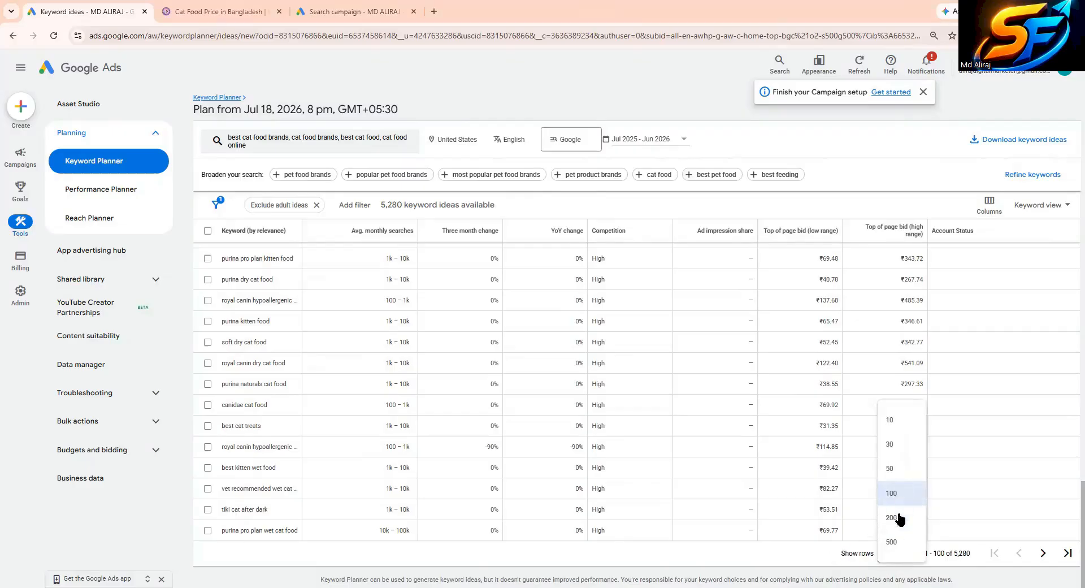
{"action": "left_click", "coordinate": [894, 541]}
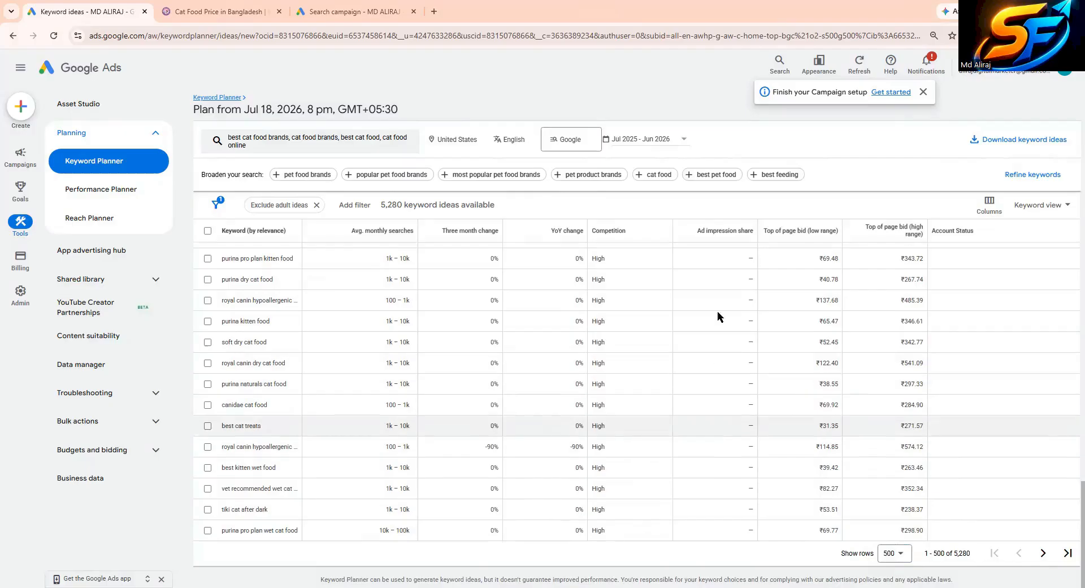
Review the cat food keyword ideas, comparing monthly searches, three-month and yearly change, competition, ad impression share and top-of-page bid ranges.
{"action": "scroll", "coordinate": [569, 387], "scroll_direction": "down", "scroll_amount": 10}
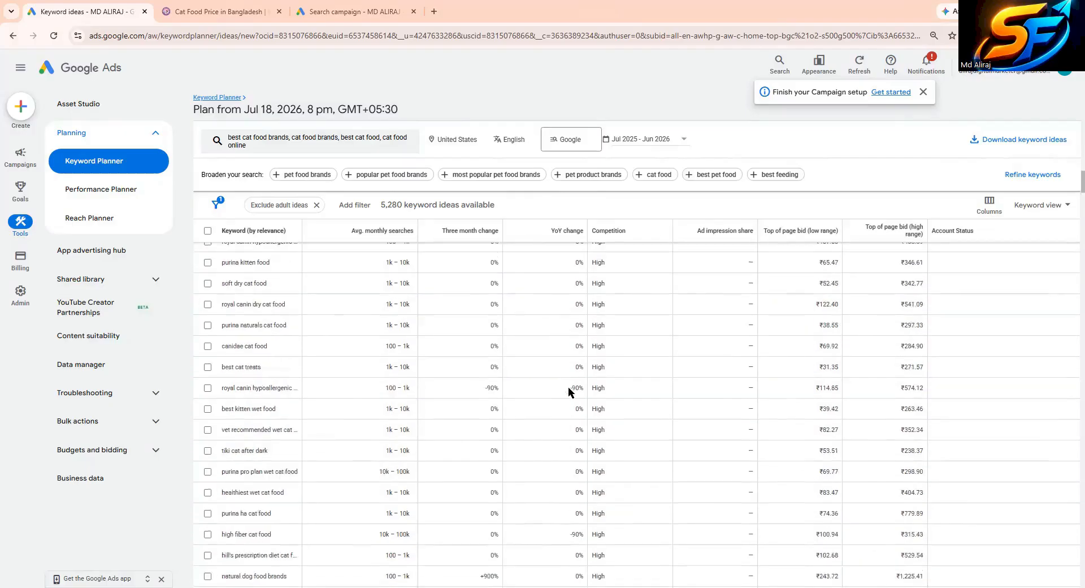
{"action": "scroll", "coordinate": [565, 389], "scroll_direction": "up", "scroll_amount": 5}
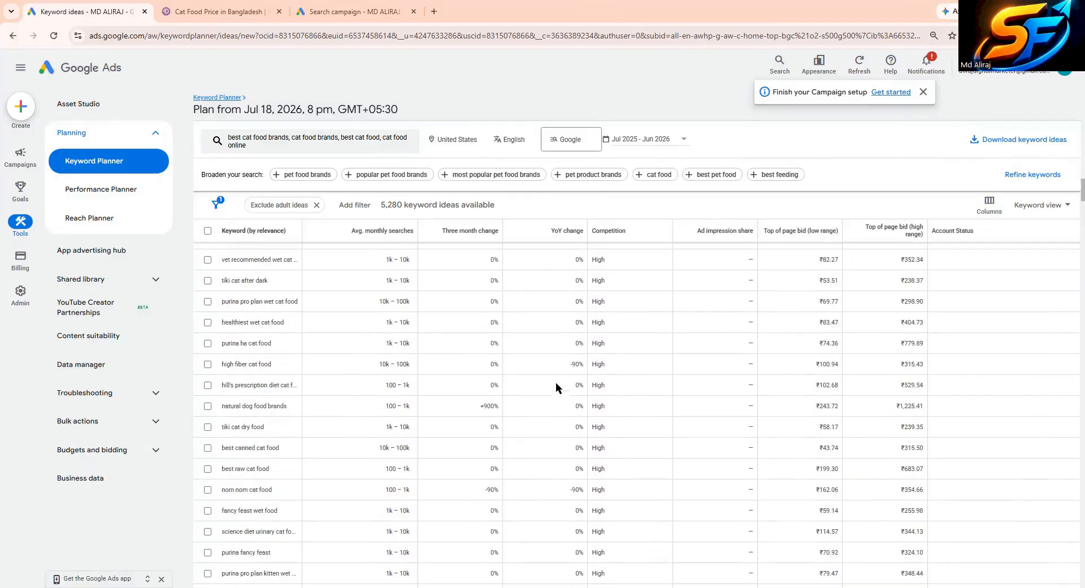
{"action": "scroll", "coordinate": [520, 380], "scroll_direction": "up", "scroll_amount": 5}
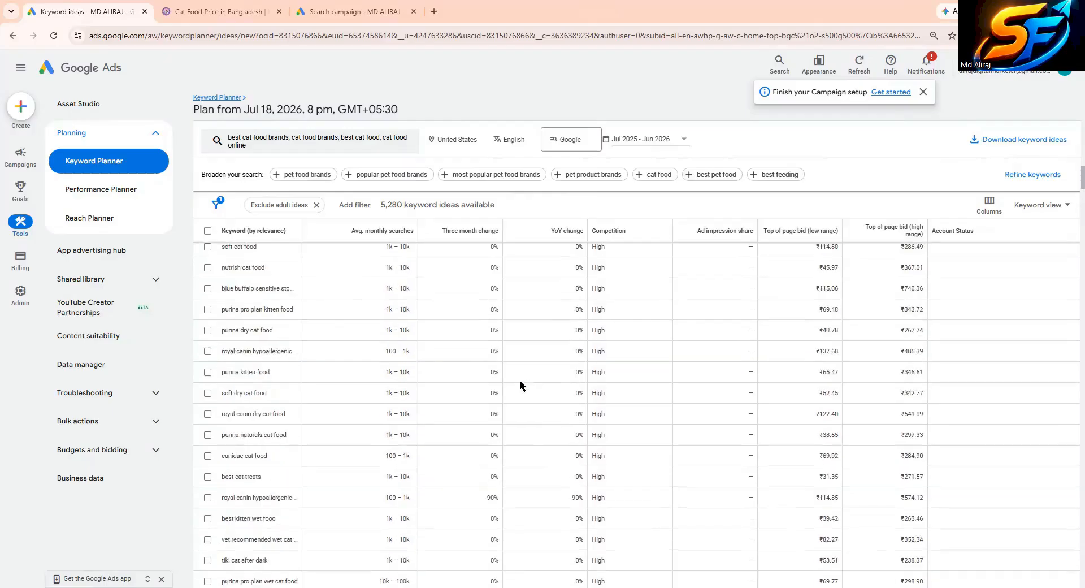
{"action": "scroll", "coordinate": [521, 381], "scroll_direction": "up", "scroll_amount": 5}
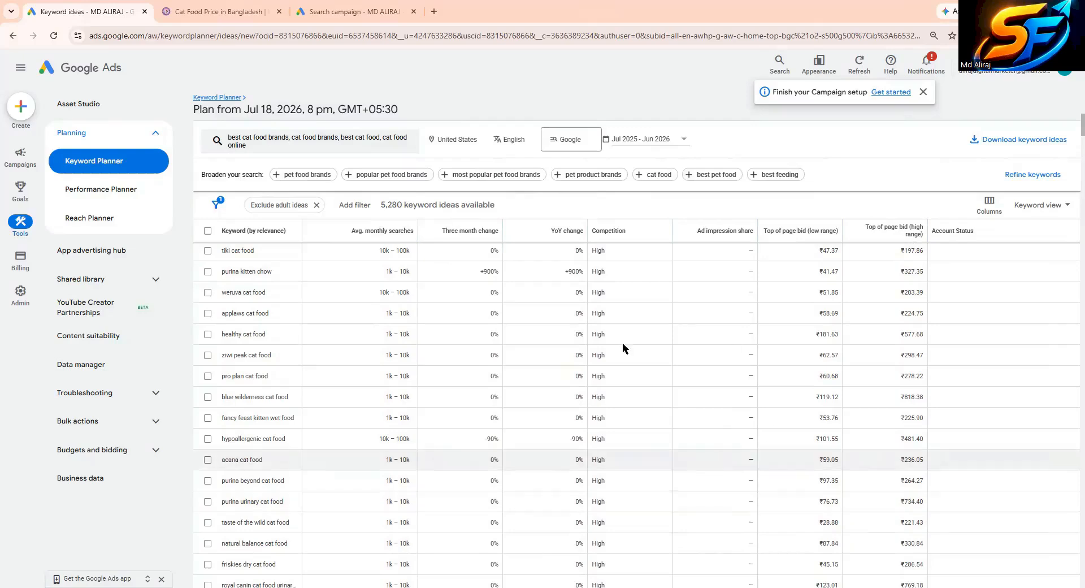
{"action": "scroll", "coordinate": [493, 436], "scroll_direction": "up", "scroll_amount": 1}
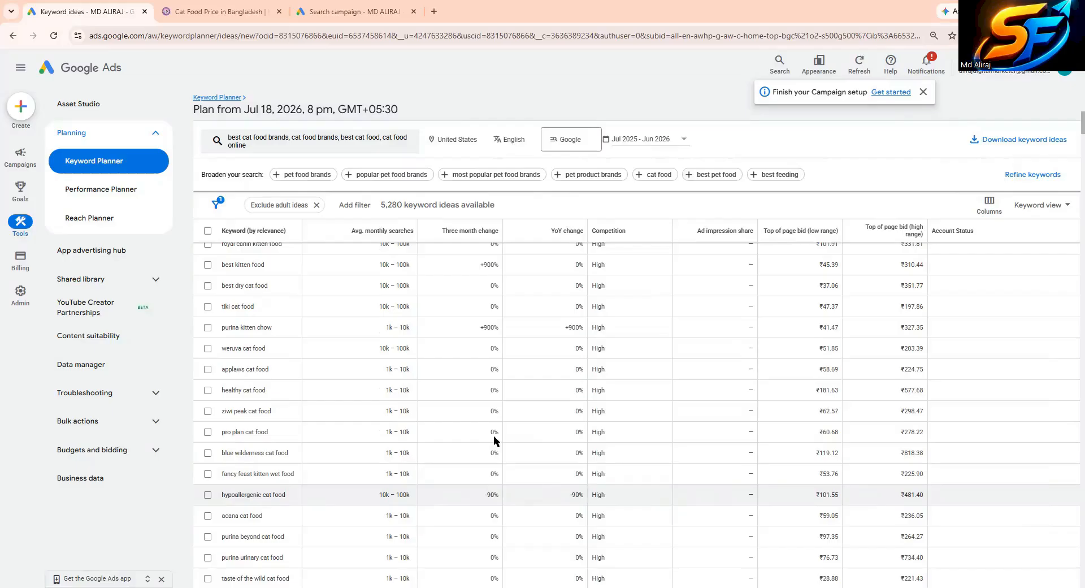
{"action": "scroll", "coordinate": [540, 453], "scroll_direction": "down", "scroll_amount": 1}
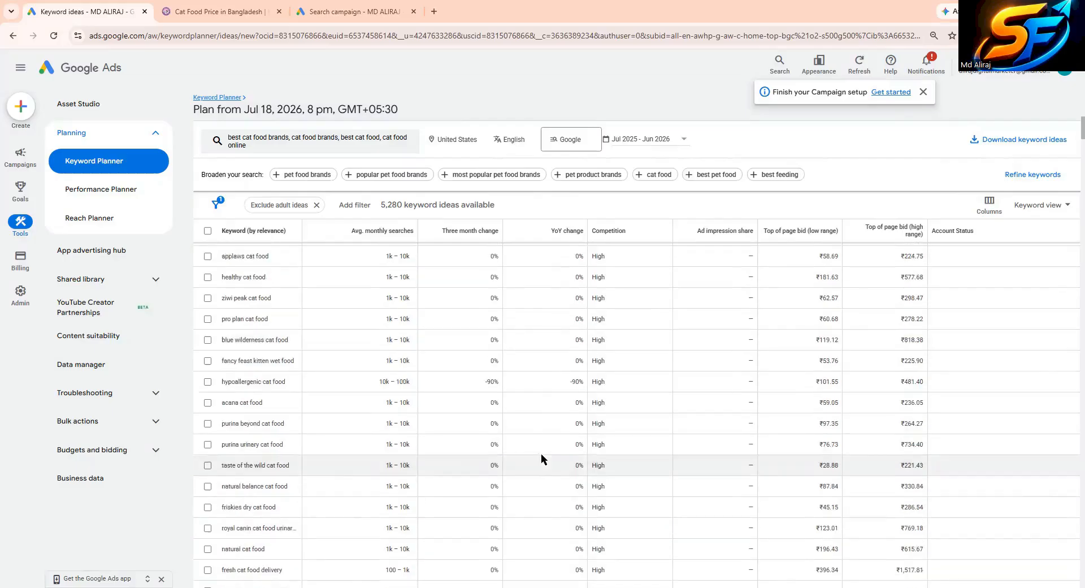
{"action": "scroll", "coordinate": [413, 413], "scroll_direction": "up", "scroll_amount": 2}
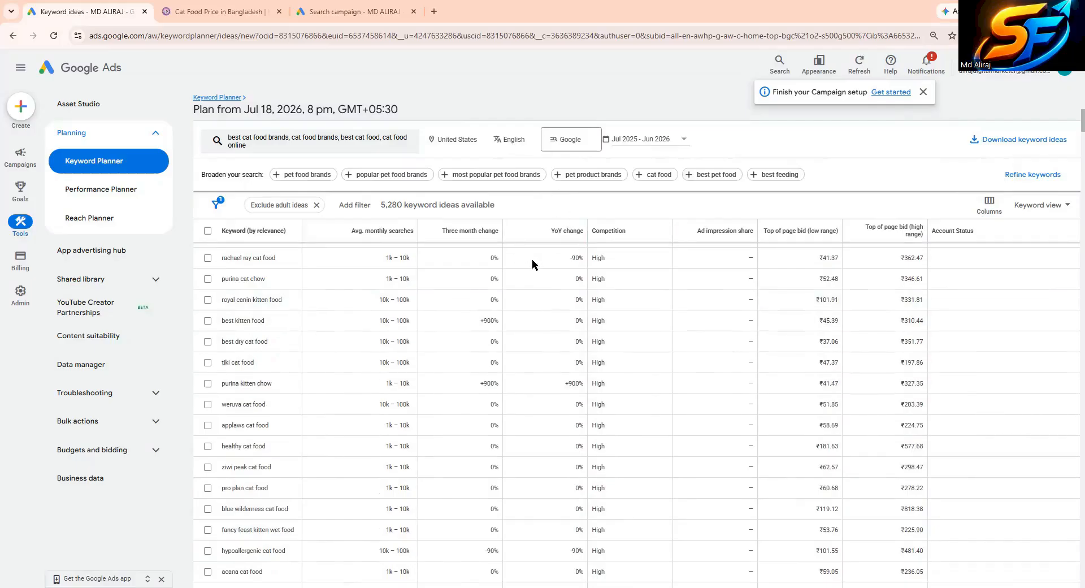
{"action": "scroll", "coordinate": [535, 263], "scroll_direction": "up", "scroll_amount": 5}
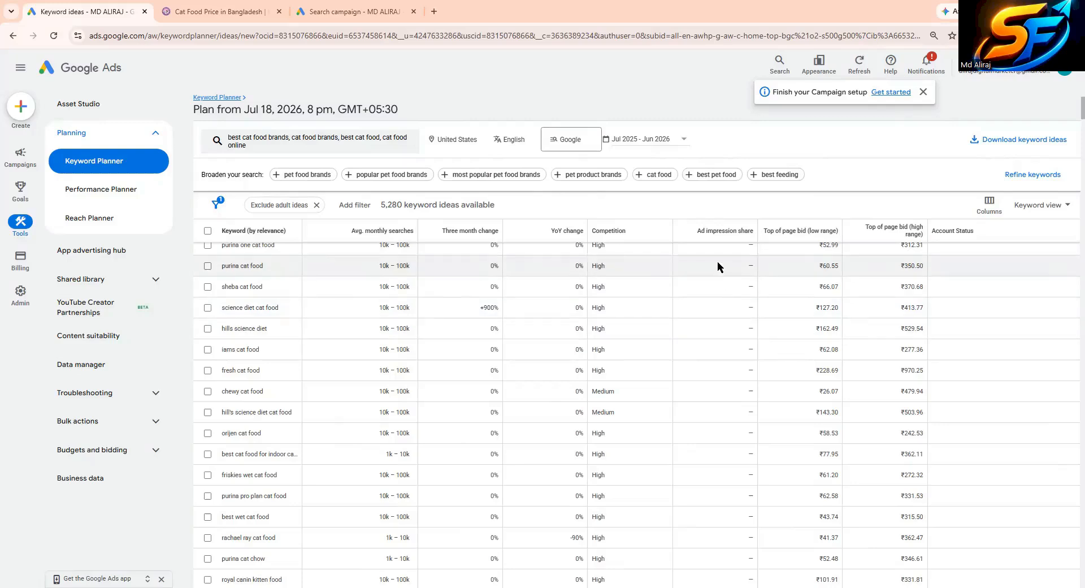
{"action": "mouse_move", "coordinate": [735, 233]}
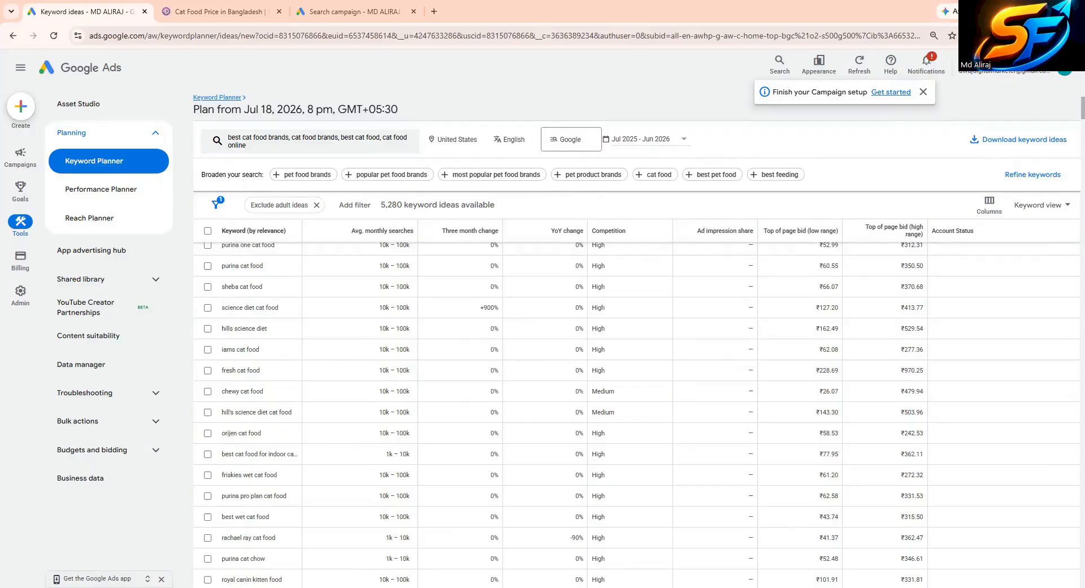
{"action": "mouse_move", "coordinate": [915, 241]}
{"action": "scroll", "coordinate": [444, 330], "scroll_direction": "up", "scroll_amount": 3}
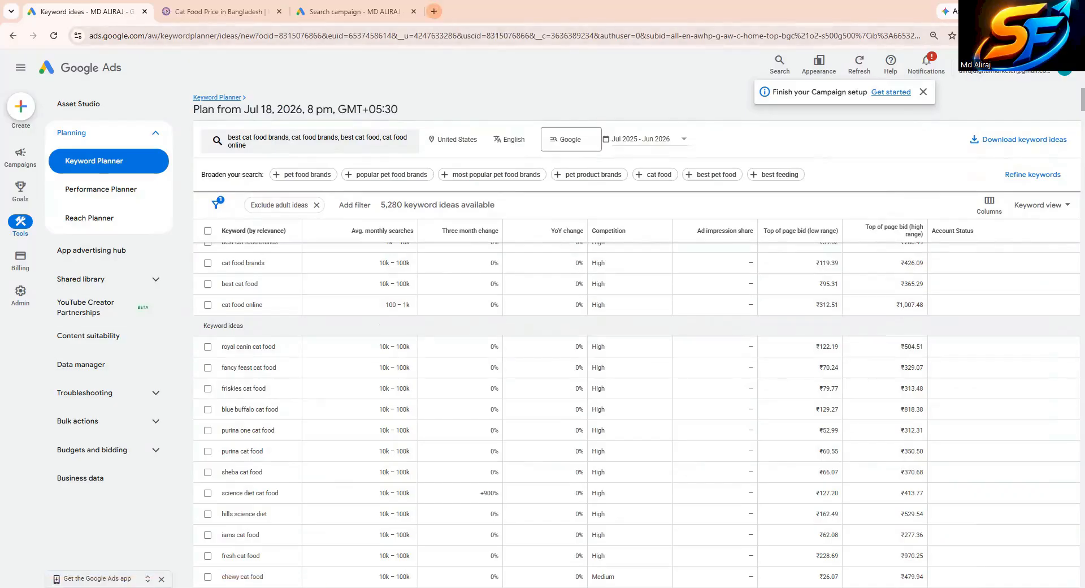
Create a blank Google Sheets spreadsheet in a new browser tab and name it "Google ads catfood keyword".
{"action": "left_click", "coordinate": [434, 11]}
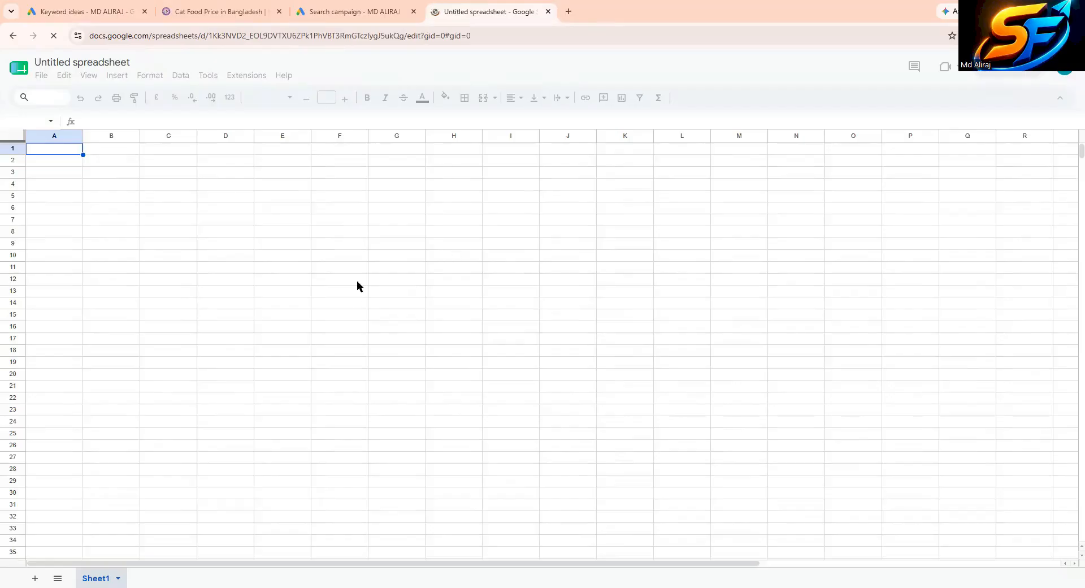
{"action": "left_click", "coordinate": [66, 61]}
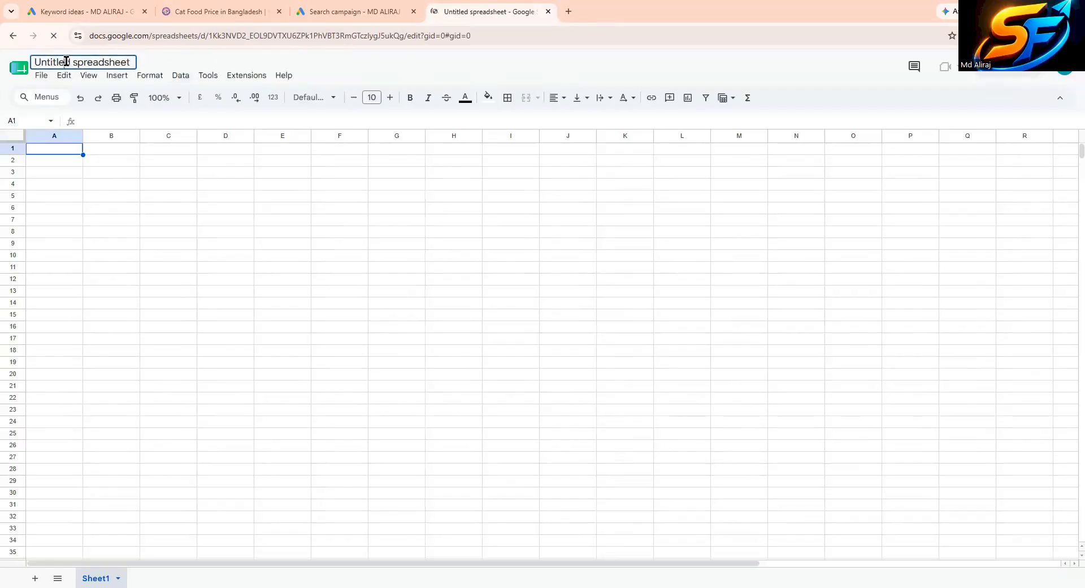
{"action": "left_click", "coordinate": [71, 61]}
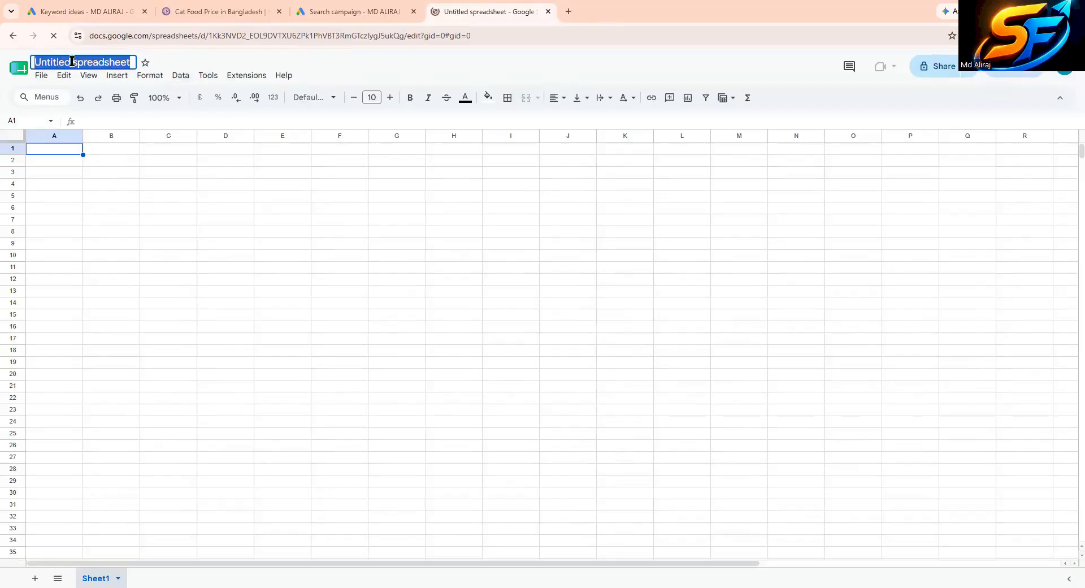
{"action": "type", "text": "Google ads catfood keyword"}
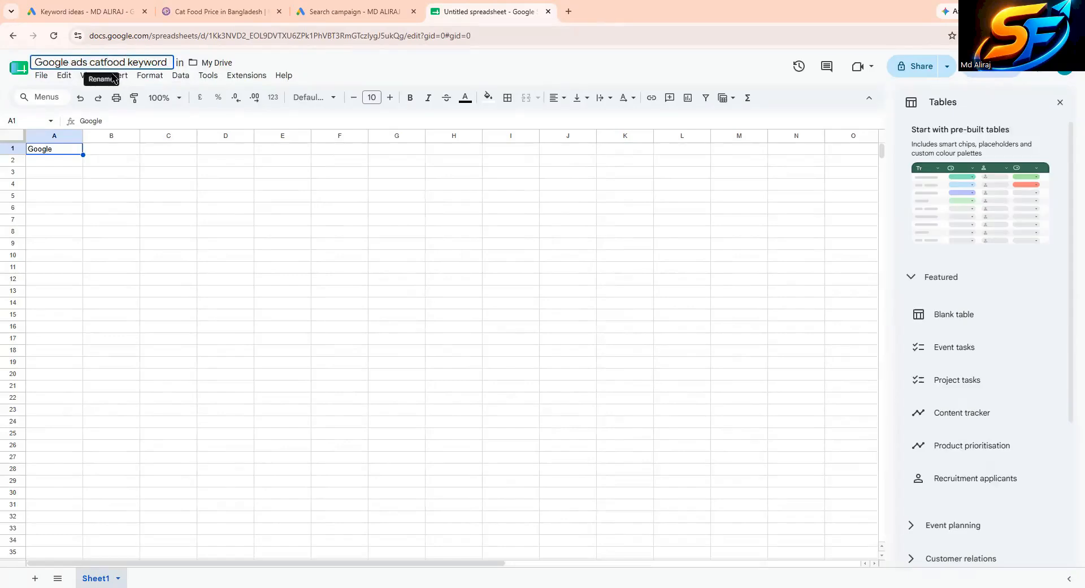
Enter row 1 headers Keyword, AVG Monthly Search, Competition, Three Month Change, Top Of Page Bid high Range and Low Range, and widen the columns.
{"action": "left_click", "coordinate": [61, 153]}
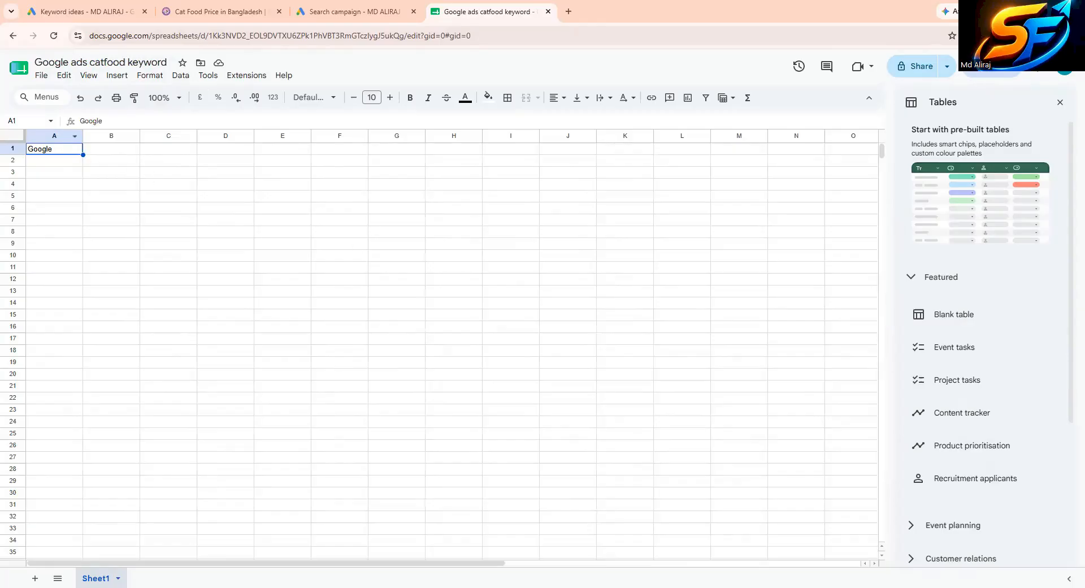
{"action": "double_click", "coordinate": [40, 148]}
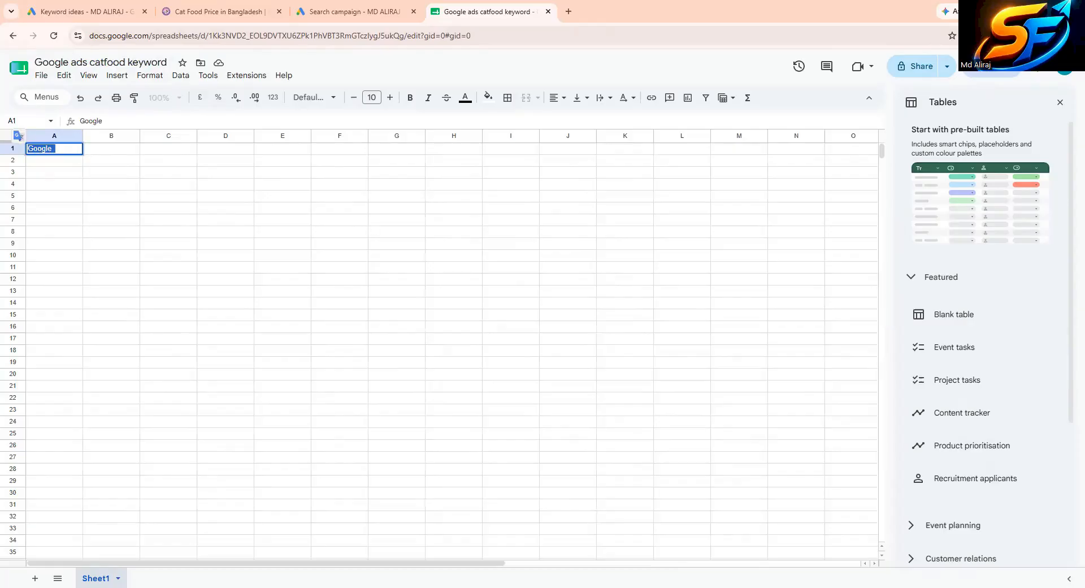
{"action": "key", "text": "ctrl+v"}
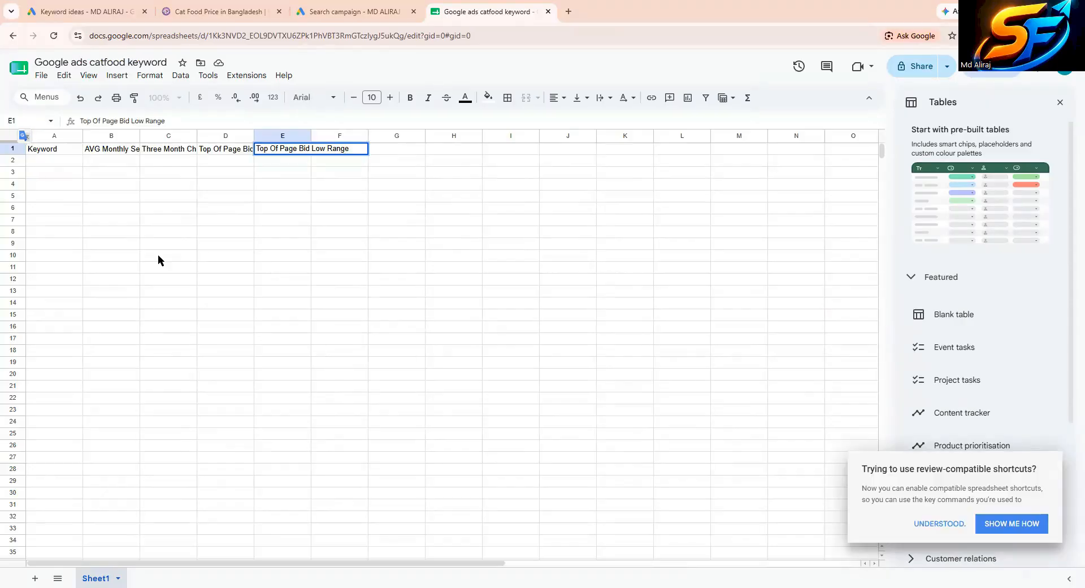
{"action": "left_click_drag", "start_coordinate": [82, 133], "coordinate": [277, 134]}
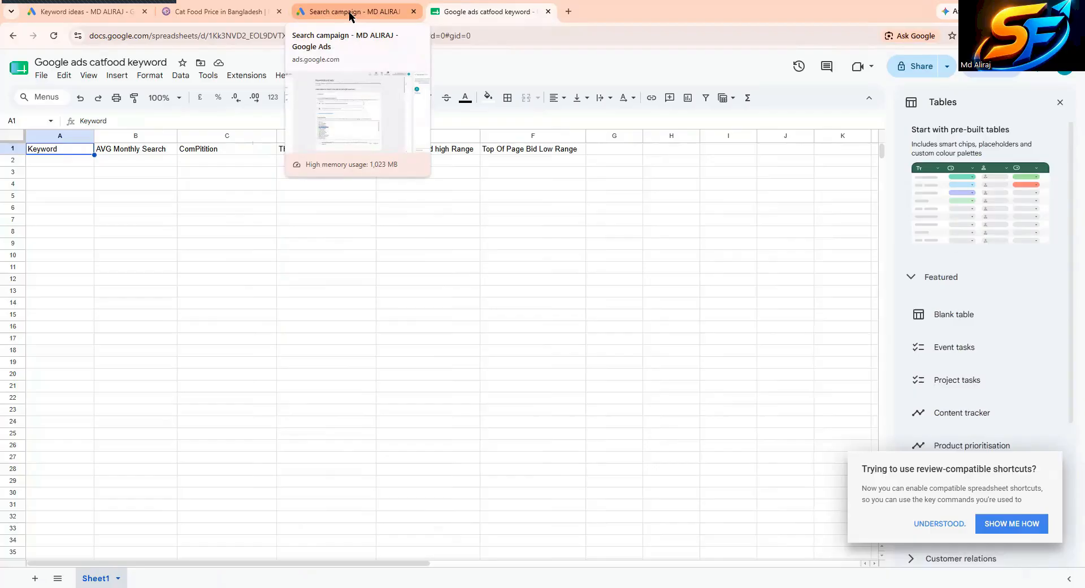
Copy the keyword "science diet cat food" from the Keyword Planner ideas into cell A2 of the spreadsheet.
{"action": "left_click", "coordinate": [86, 12]}
{"action": "scroll", "coordinate": [313, 356], "scroll_direction": "down", "scroll_amount": 1}
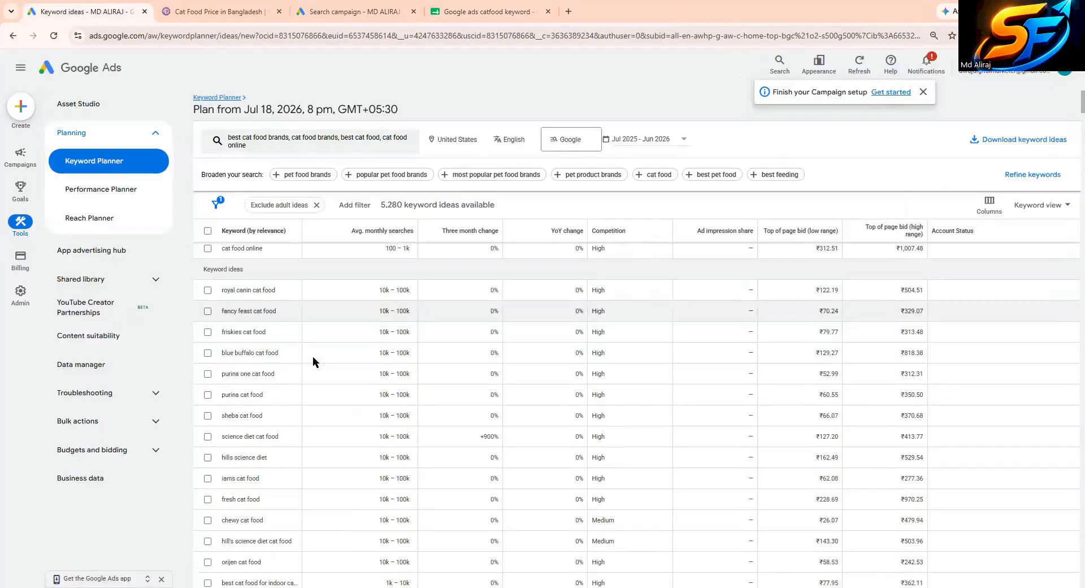
{"action": "scroll", "coordinate": [263, 353], "scroll_direction": "up", "scroll_amount": 2}
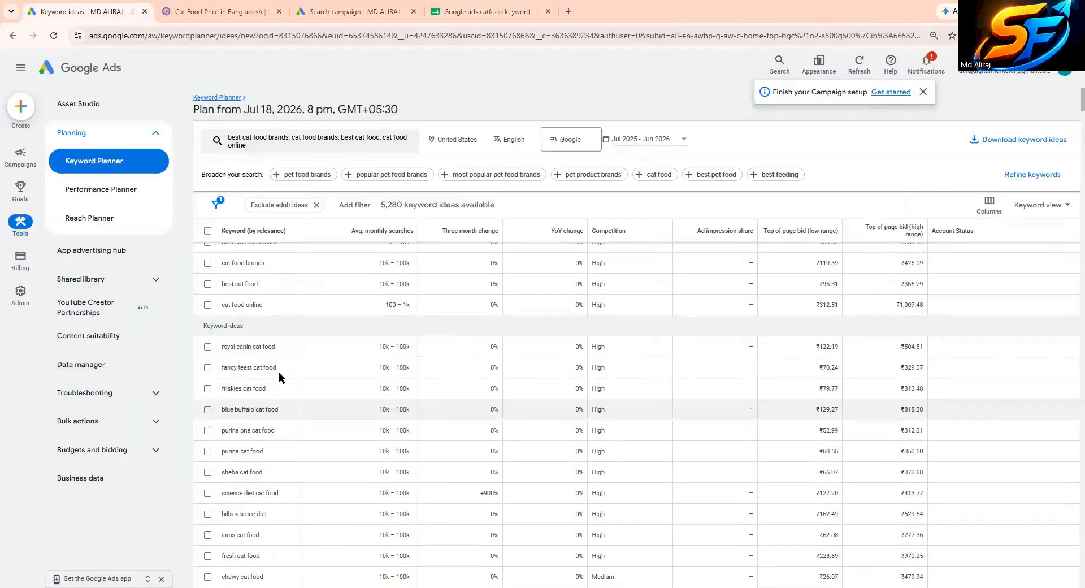
{"action": "scroll", "coordinate": [355, 414], "scroll_direction": "down", "scroll_amount": 1}
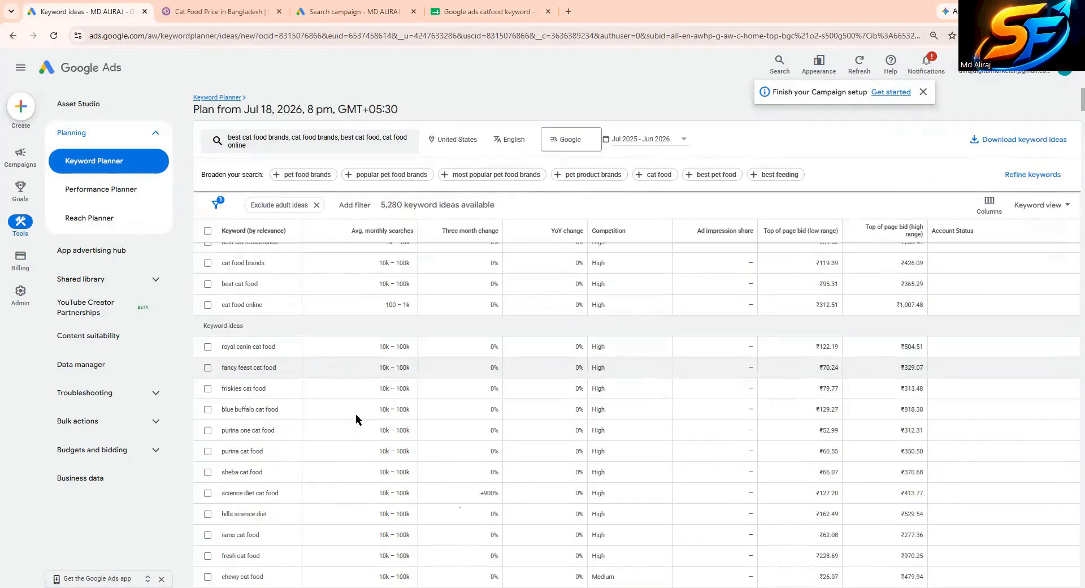
{"action": "scroll", "coordinate": [409, 386], "scroll_direction": "down", "scroll_amount": 1}
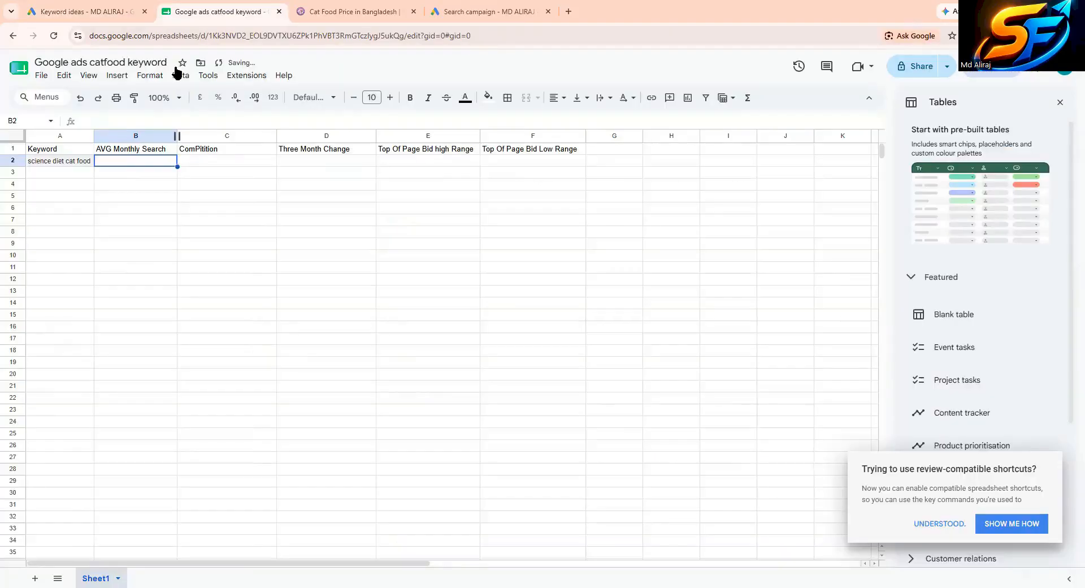
Copy the Keyword Planner metrics of science diet cat food into row 2: 10k – 100k, High, 900, ₹413.77 and ₹127.20.
{"action": "key", "text": "ctrl+1"}
{"action": "left_click_drag", "start_coordinate": [411, 437], "coordinate": [337, 447]}
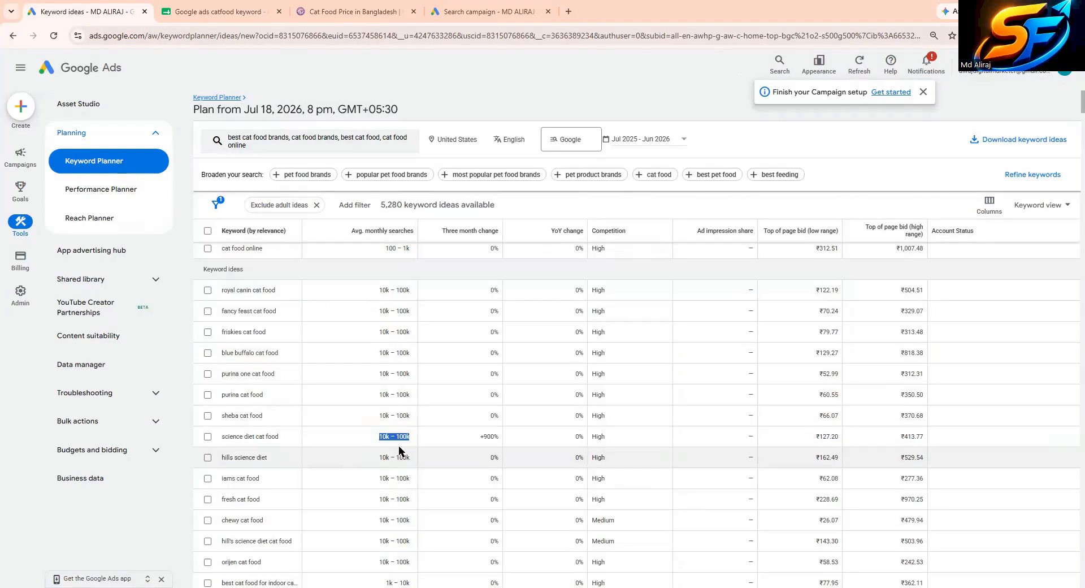
{"action": "double_click", "coordinate": [476, 433]}
{"action": "double_click", "coordinate": [487, 435]}
{"action": "right_click", "coordinate": [487, 434]}
{"action": "double_click", "coordinate": [582, 436]}
{"action": "double_click", "coordinate": [827, 435]}
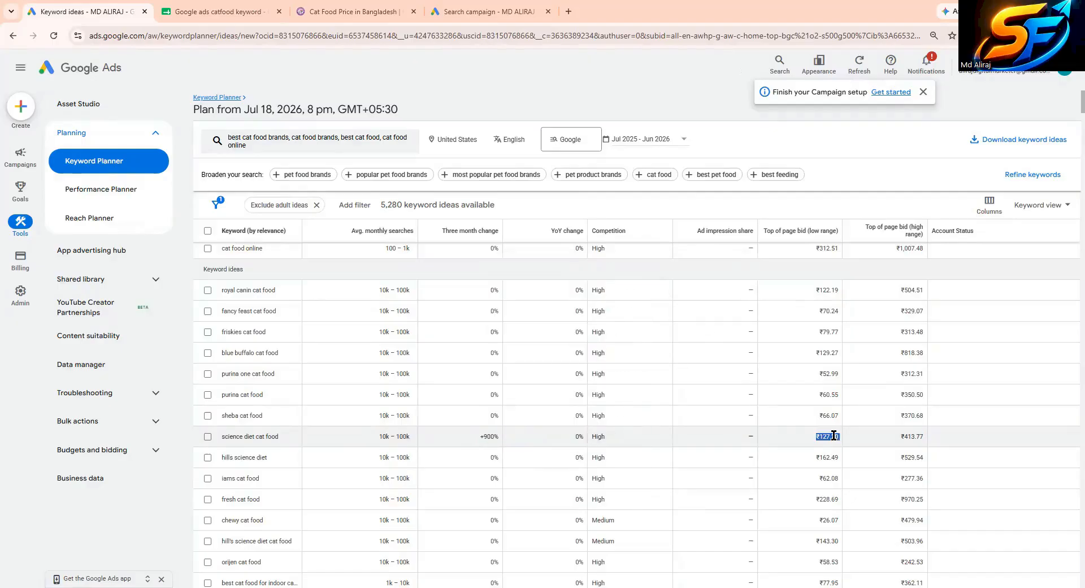
{"action": "double_click", "coordinate": [911, 436]}
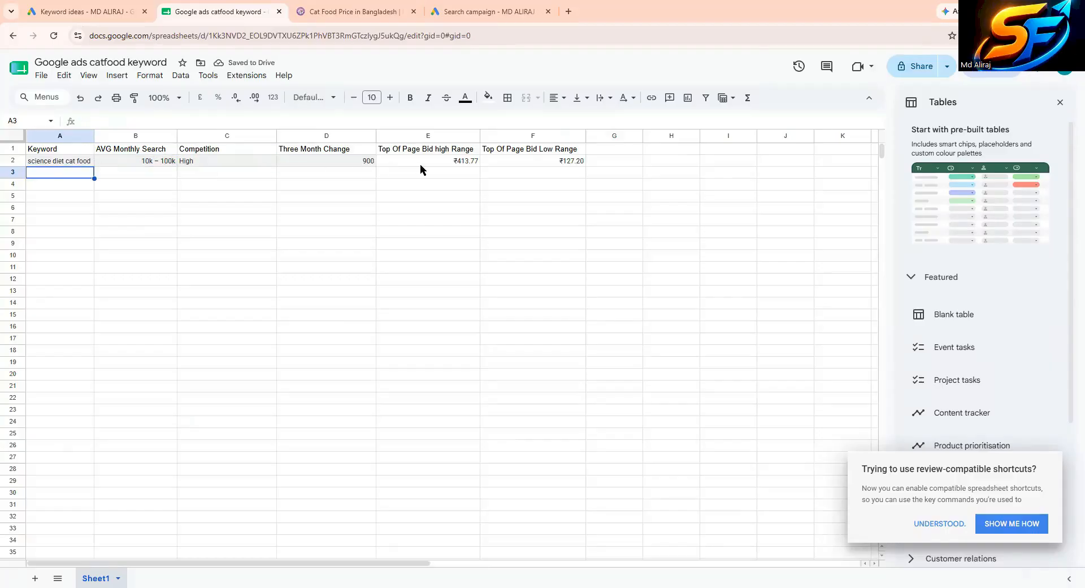
Add fresh cat food (High, ₹970.25, ₹228.69) and hill's science diet cat food (Medium, ₹503.96, ₹143.30) in rows 3–4, both 10k – 100k and 0%.
{"action": "left_click", "coordinate": [338, 171]}
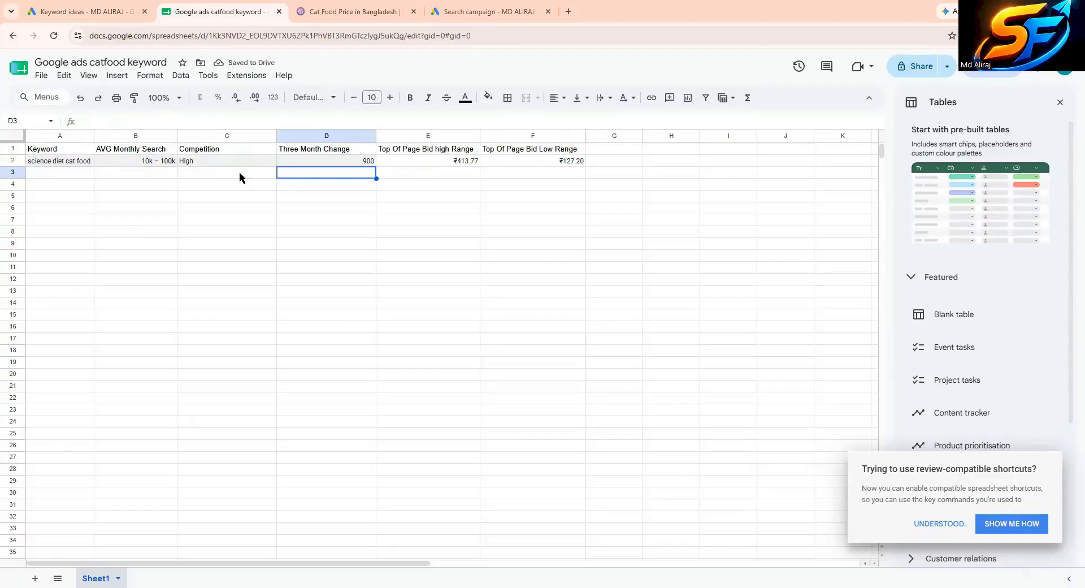
{"action": "left_click", "coordinate": [200, 171]}
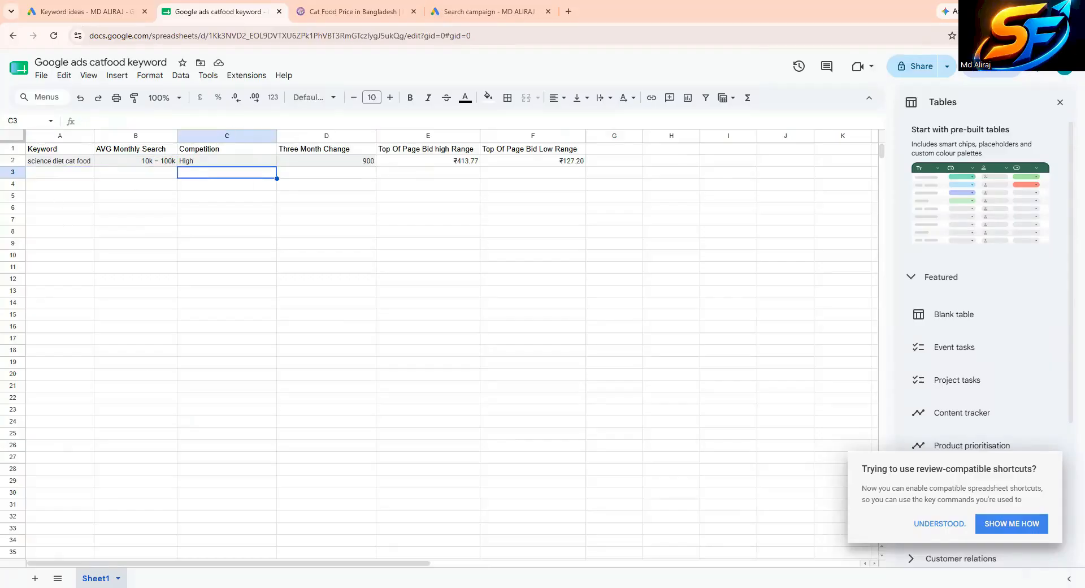
{"action": "left_click", "coordinate": [84, 12]}
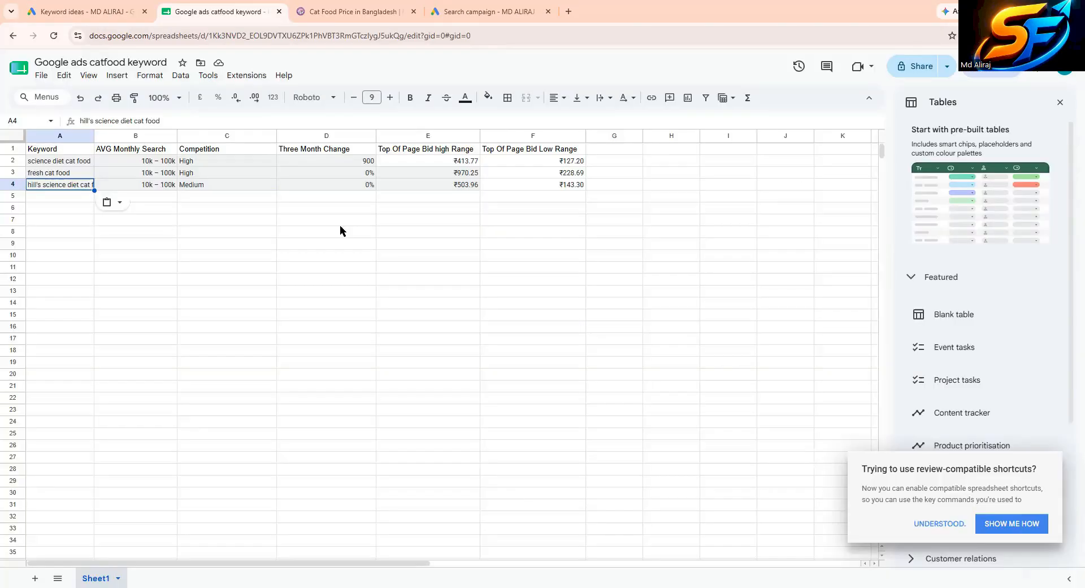
{"action": "left_click", "coordinate": [172, 220]}
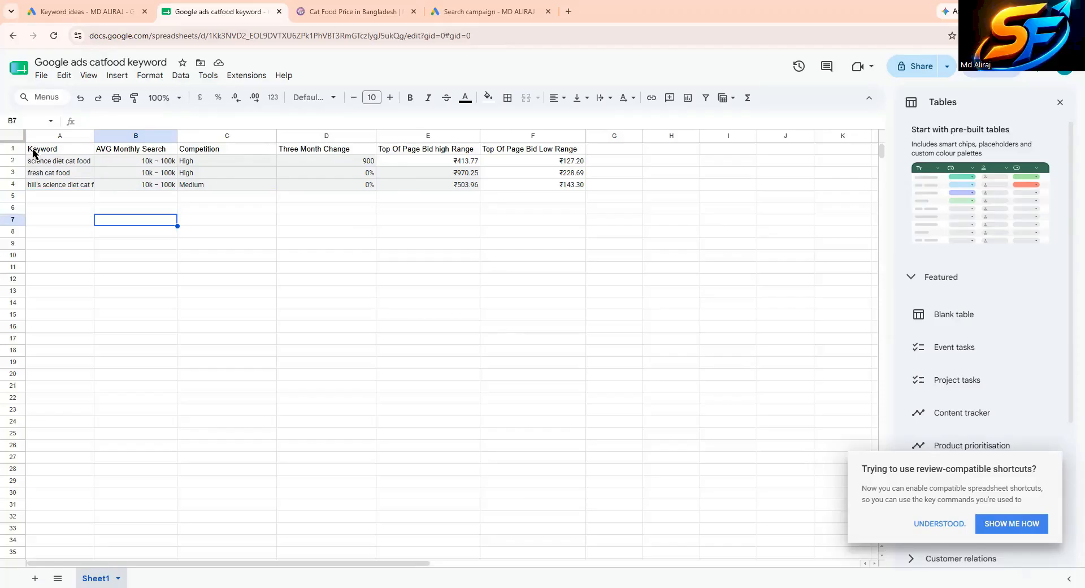
Centre the row 1 headers at font size 12 and give each header and its column cells down to row 7 bright fill colours.
{"action": "left_click", "coordinate": [41, 149]}
{"action": "left_click_drag", "start_coordinate": [42, 149], "coordinate": [561, 138]}
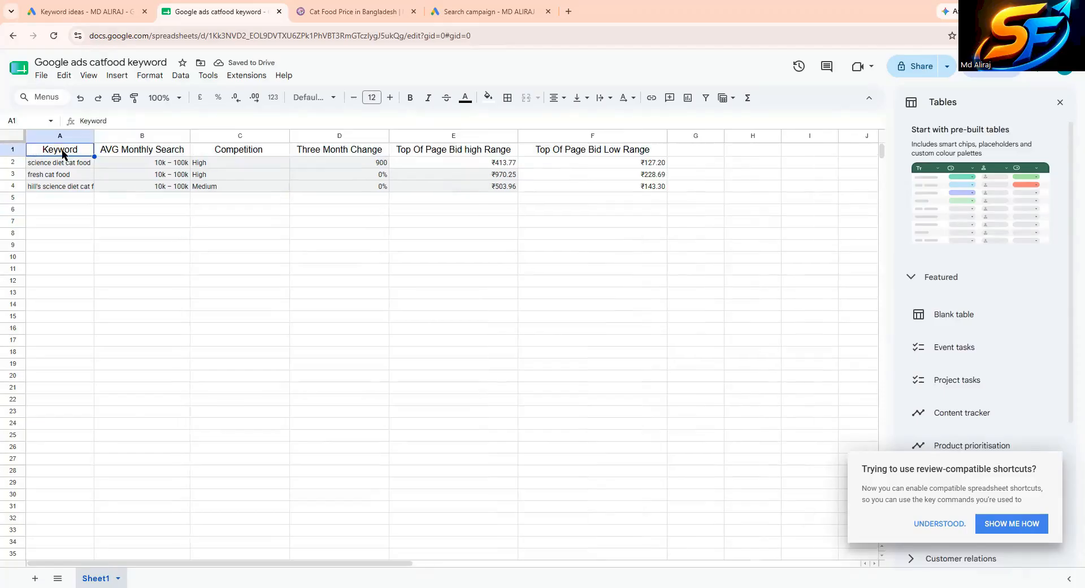
{"action": "left_click", "coordinate": [488, 97]}
{"action": "left_click", "coordinate": [518, 151]}
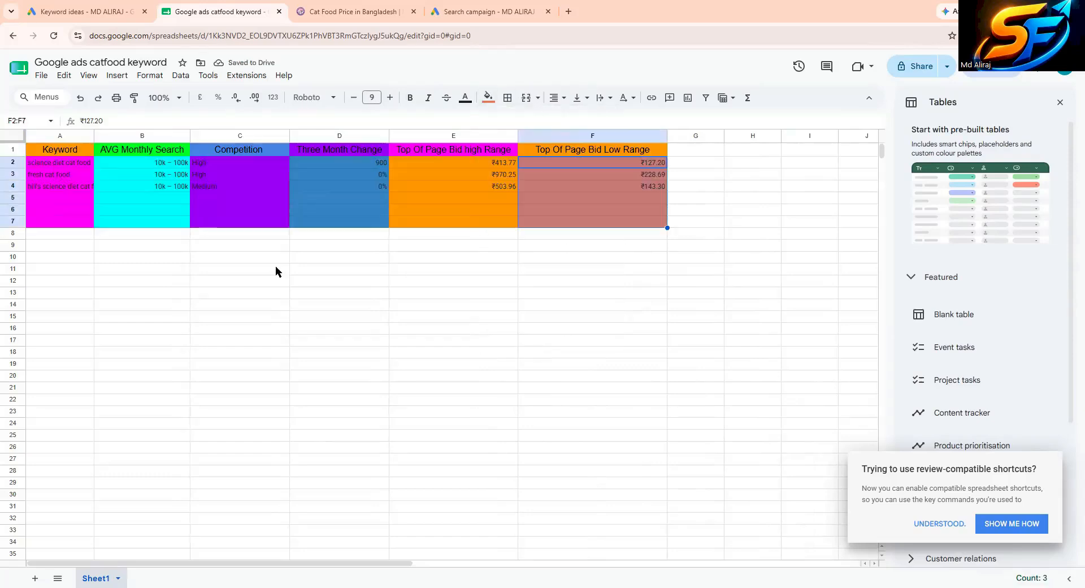
Merge A8:F10 into a green banner reading "End" at size 24, and add a blue title "Cat Food KeyWord Research" above the headers.
{"action": "left_click_drag", "start_coordinate": [49, 233], "coordinate": [659, 254]}
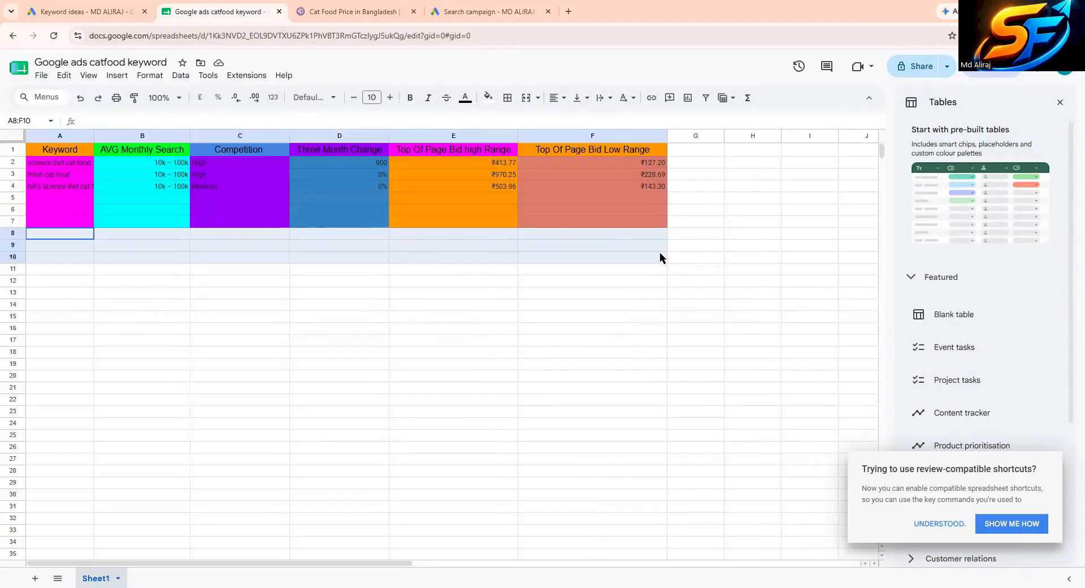
{"action": "left_click", "coordinate": [526, 98]}
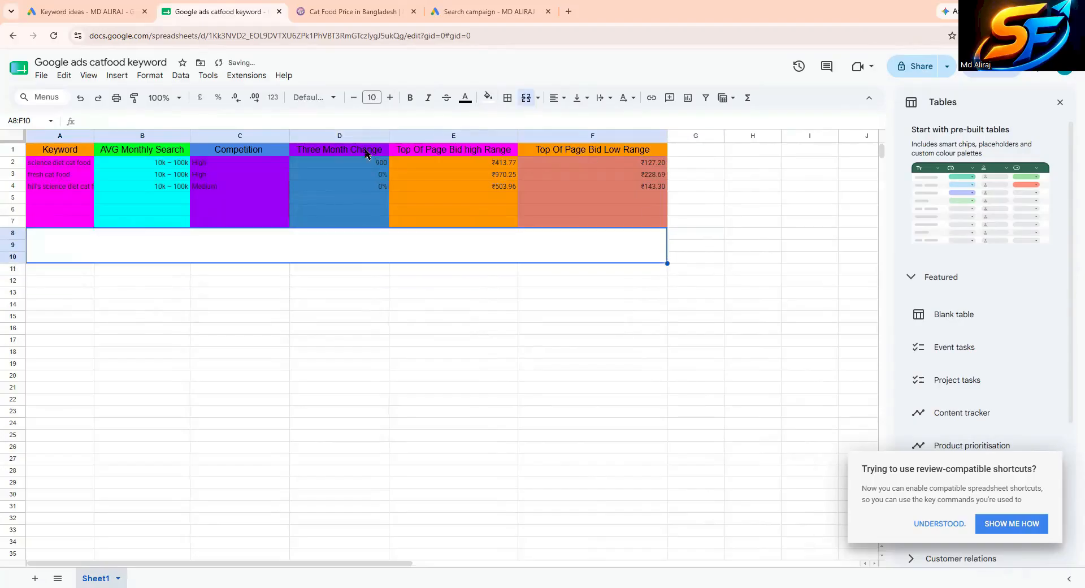
{"action": "left_click", "coordinate": [488, 97]}
{"action": "left_click", "coordinate": [541, 149]}
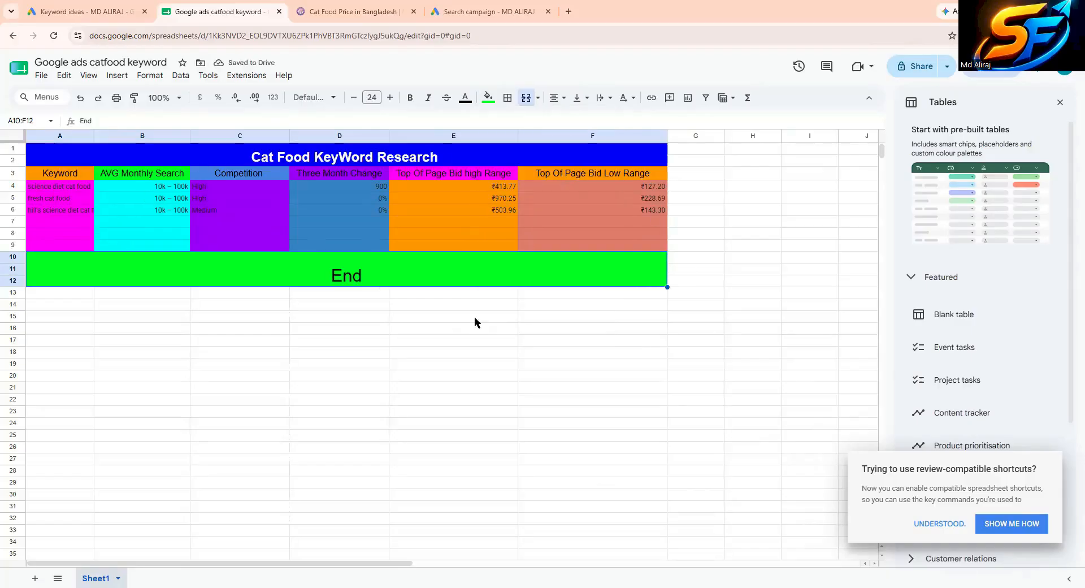
{"action": "left_click", "coordinate": [713, 386]}
{"action": "left_click", "coordinate": [1060, 103]}
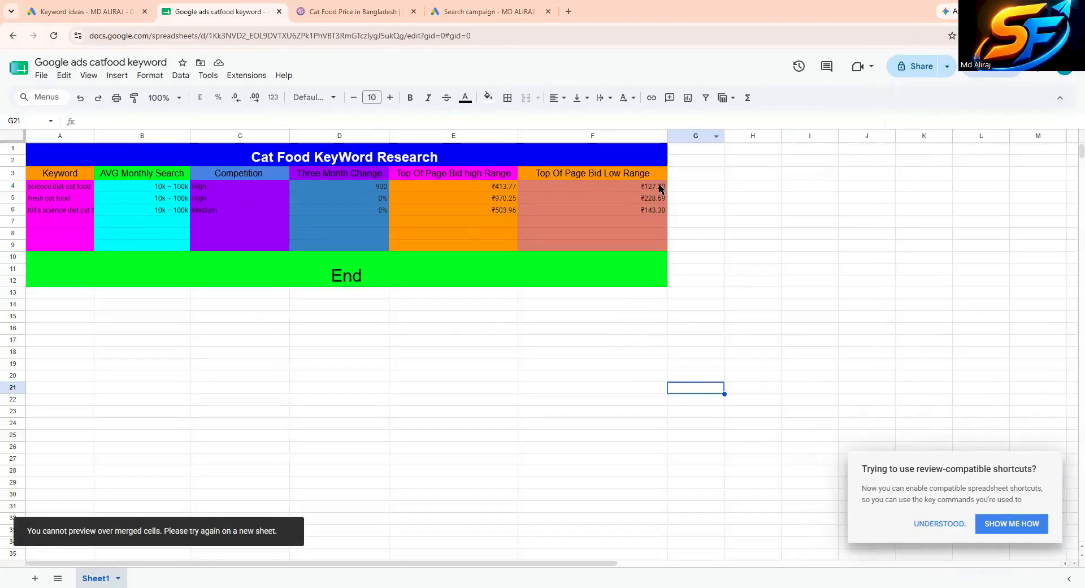
Share the spreadsheet with anyone with the link as Editor and copy its sharing link.
{"action": "left_click", "coordinate": [917, 70]}
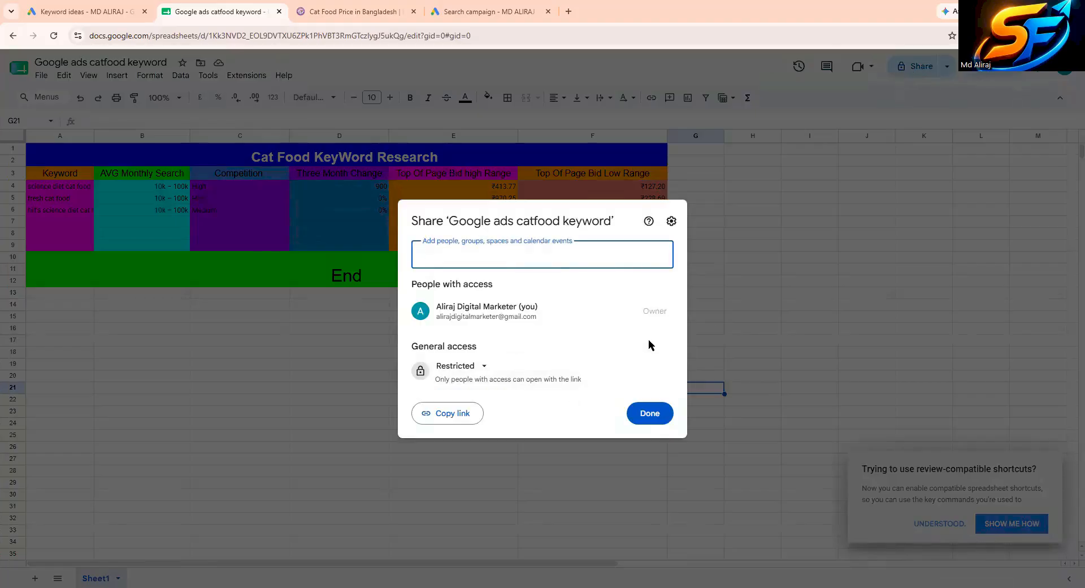
{"action": "left_click", "coordinate": [480, 369]}
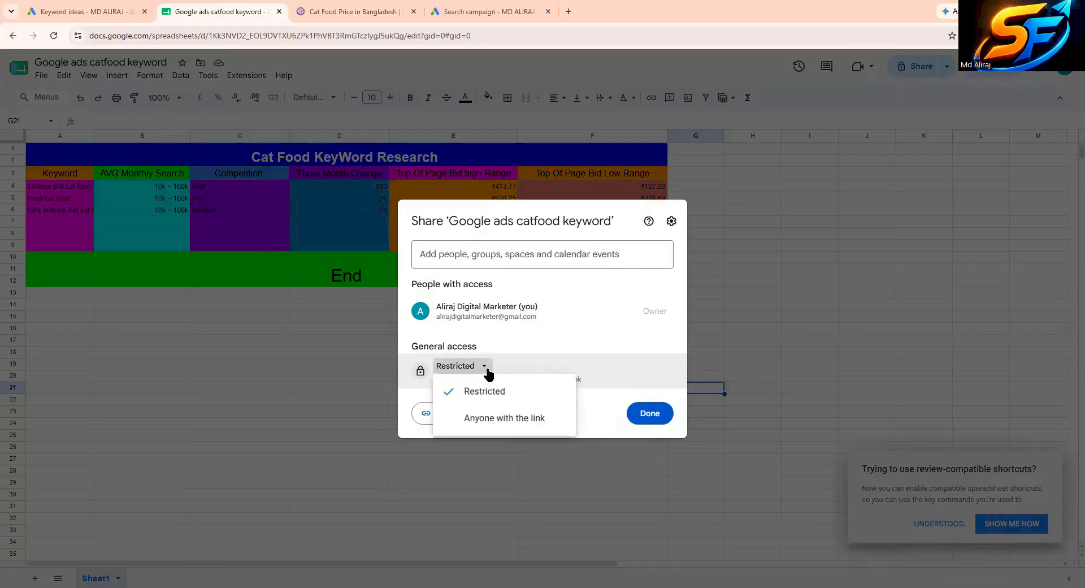
{"action": "left_click", "coordinate": [502, 425]}
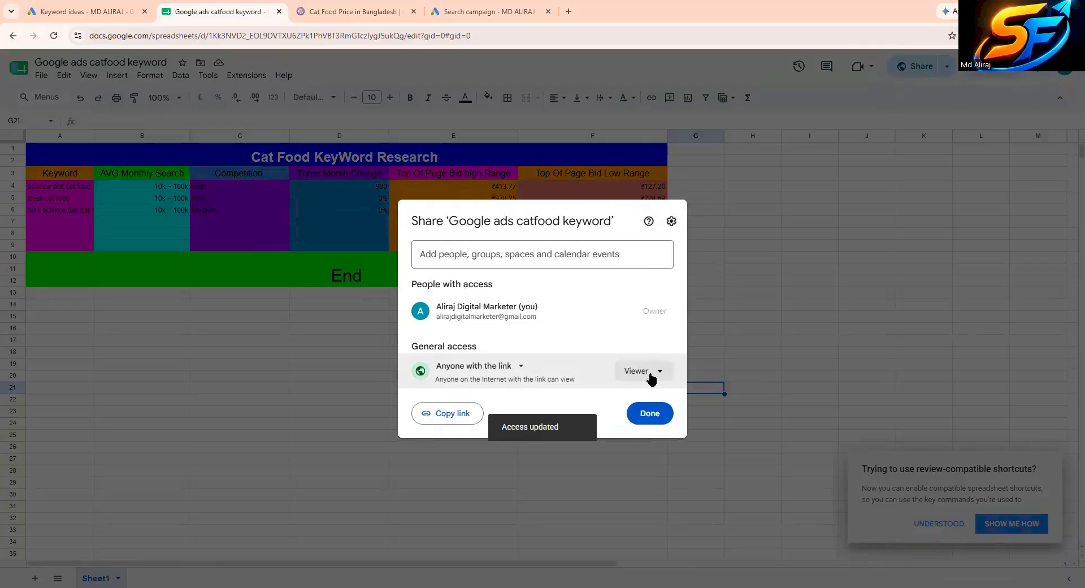
{"action": "left_click", "coordinate": [652, 374]}
{"action": "left_click", "coordinate": [606, 469]}
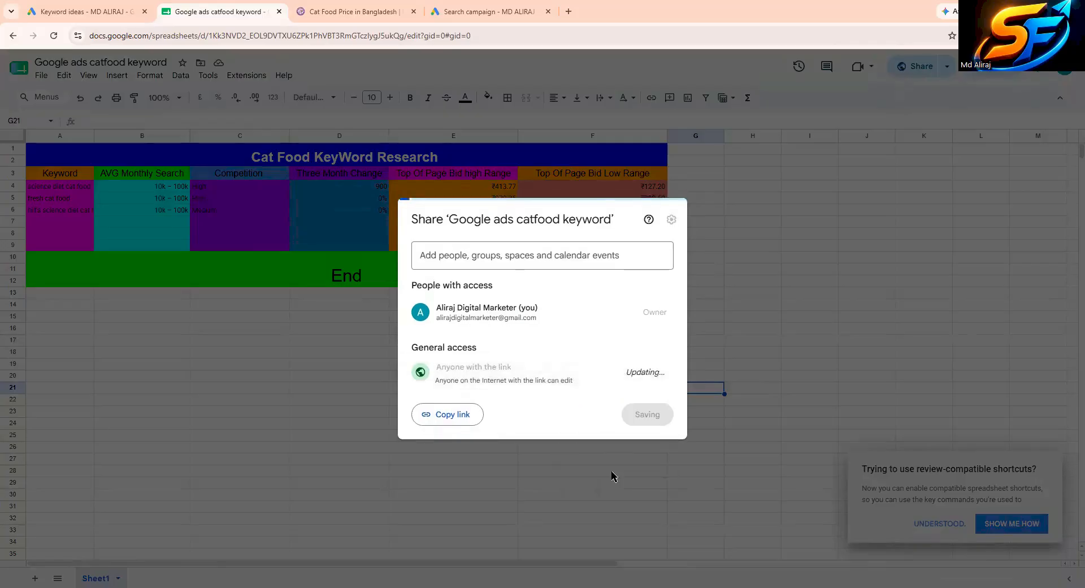
{"action": "left_click", "coordinate": [459, 417]}
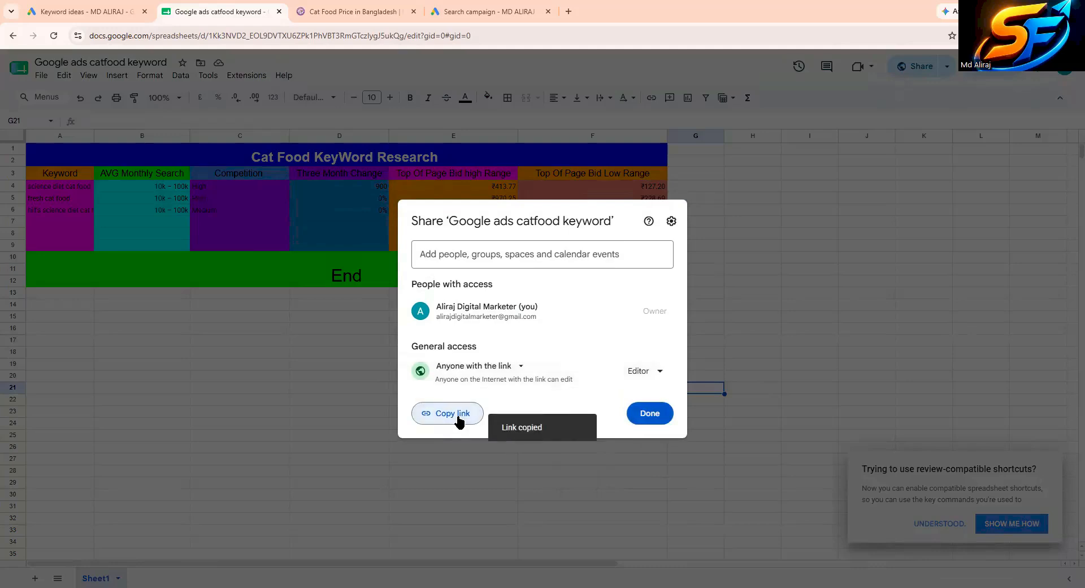
{"action": "left_click", "coordinate": [649, 413]}
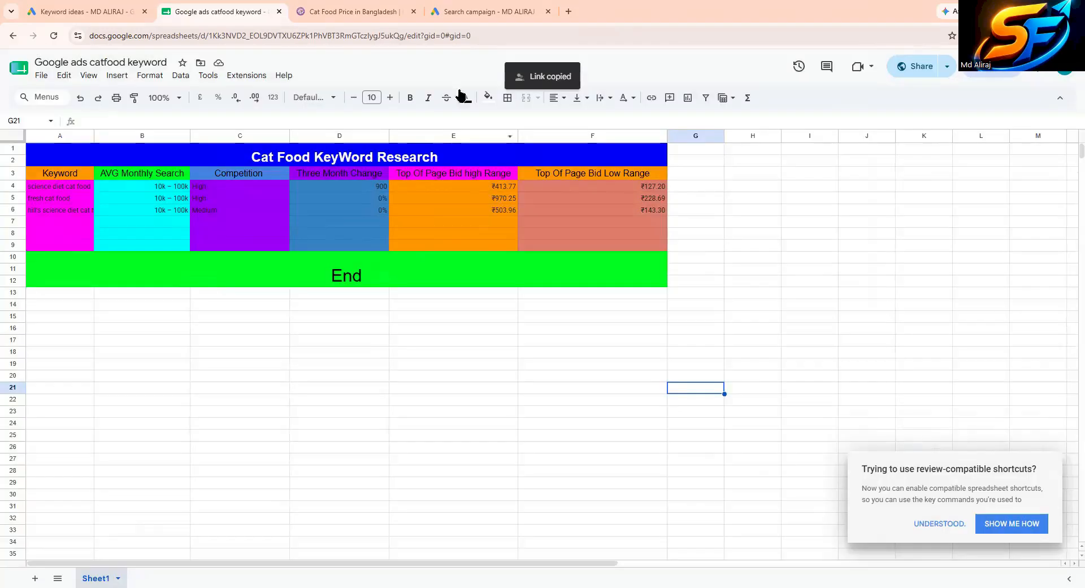
Open the copied sharing link in a new browser tab to check the shared spreadsheet.
{"action": "left_click", "coordinate": [568, 12]}
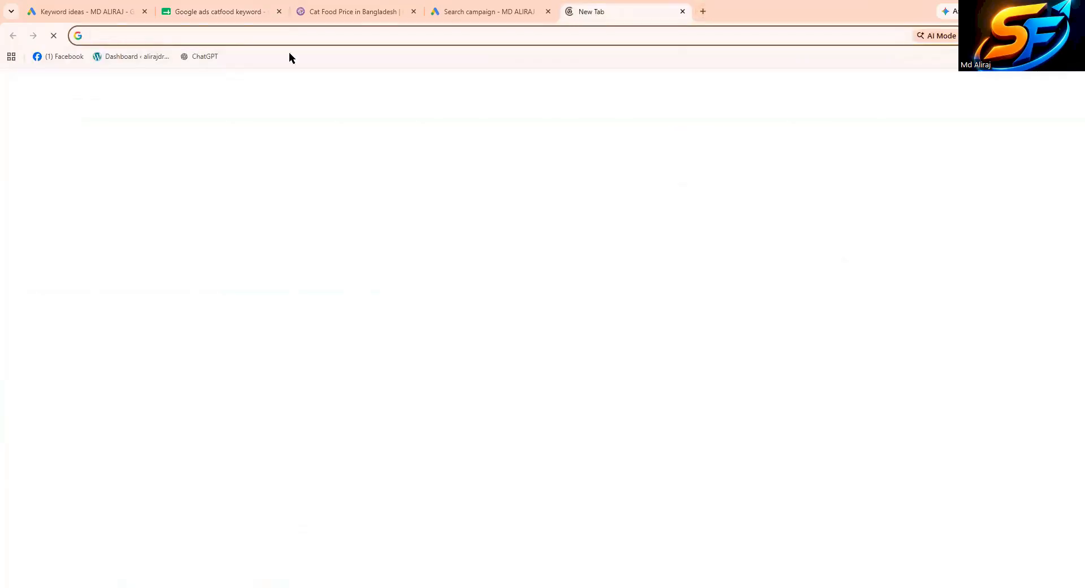
{"action": "right_click", "coordinate": [155, 36]}
{"action": "left_click", "coordinate": [202, 129]}
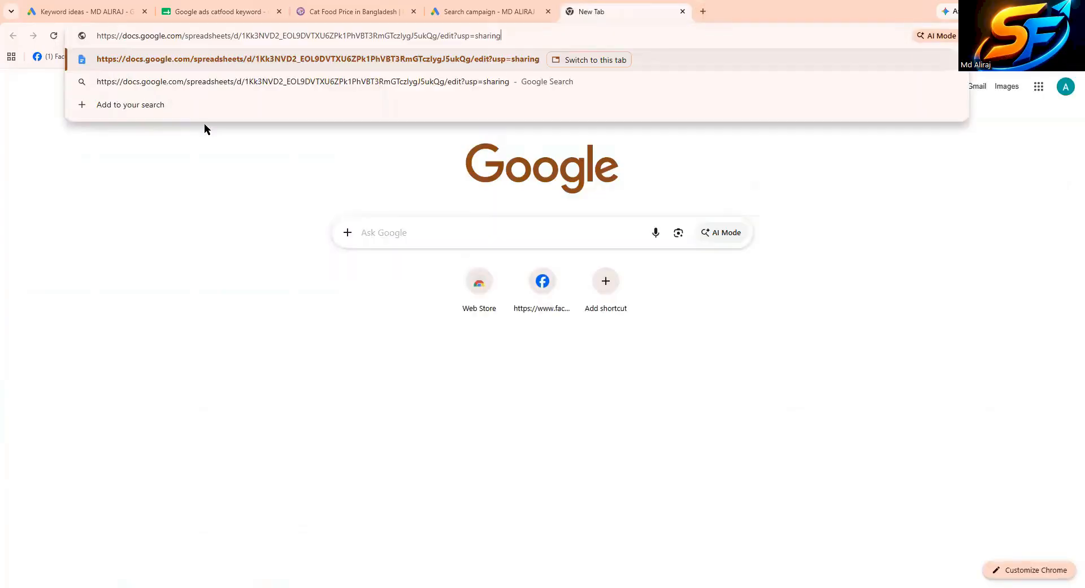
{"action": "key", "text": "Return"}
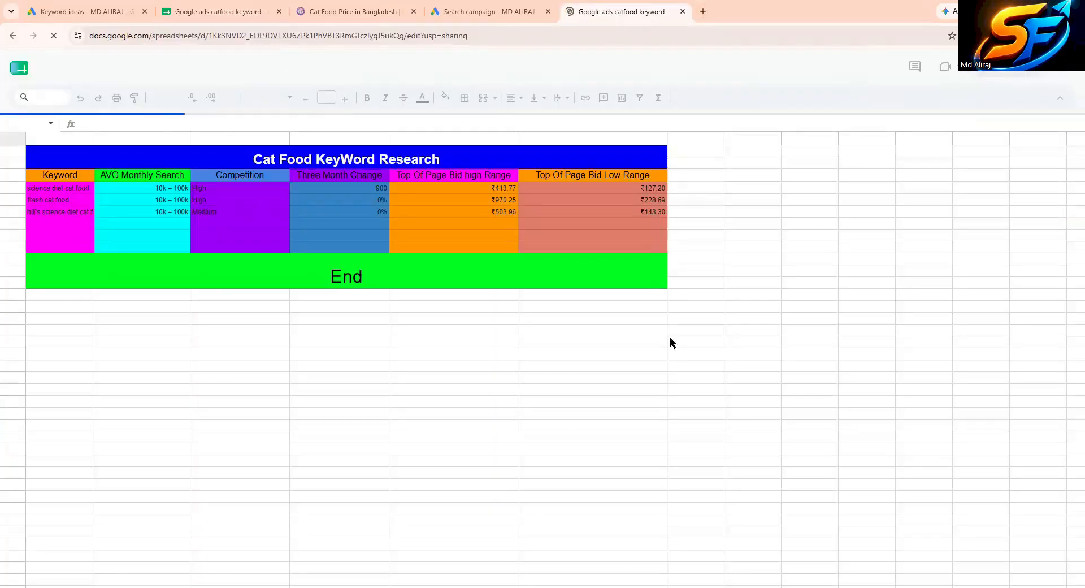